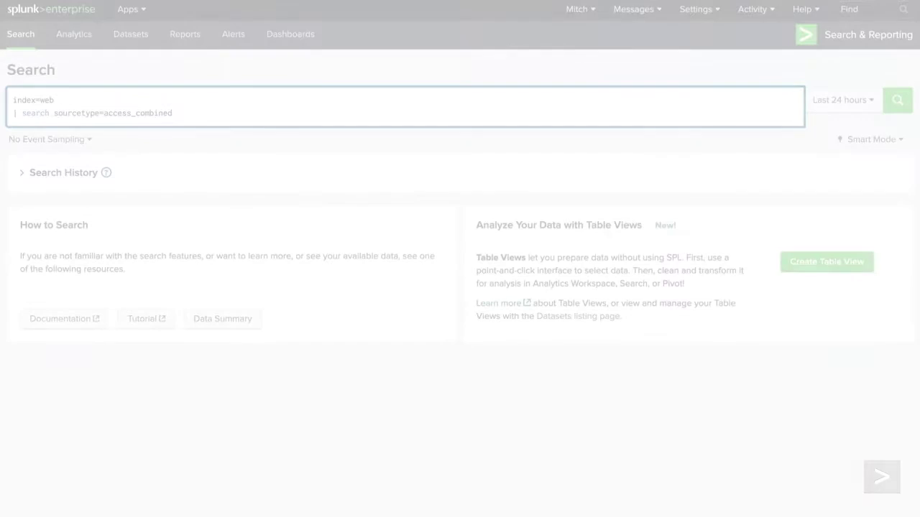
Open the time range presets beside the index=web access_combined search
click(834, 102)
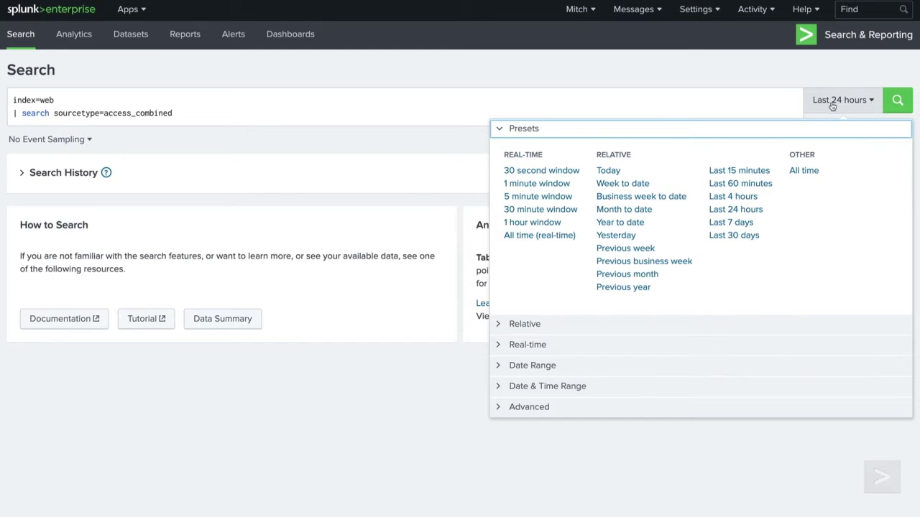
Choose Last 7 days and run the web search, returning 70,532 events
click(733, 222)
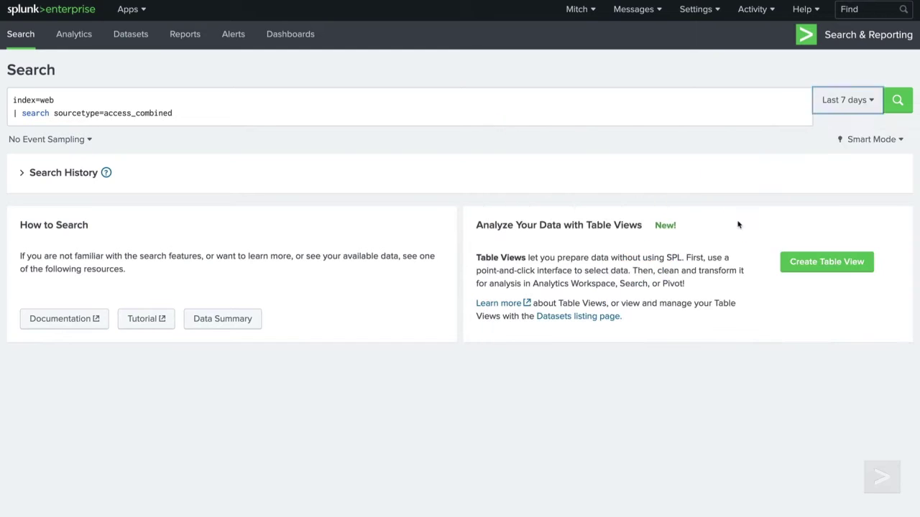
click(897, 101)
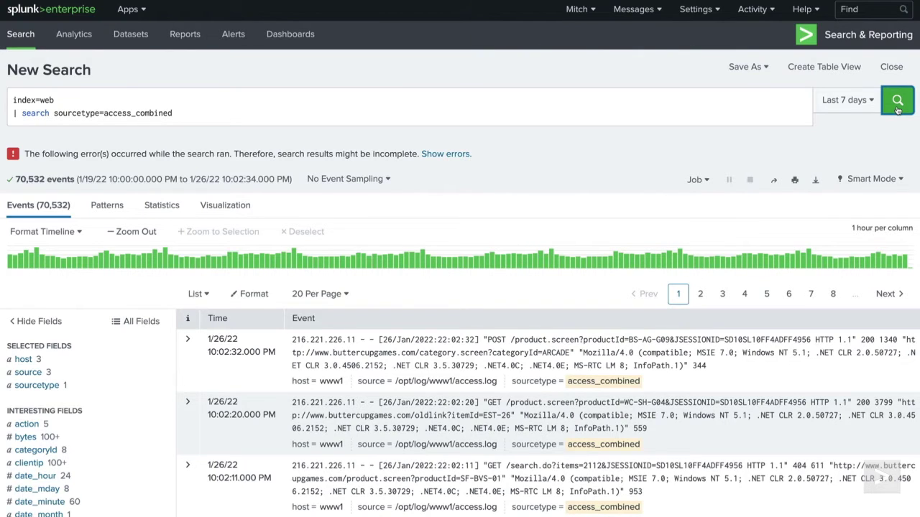
Inspect the finished web search job via the Job menu and view its raw search.log
click(701, 181)
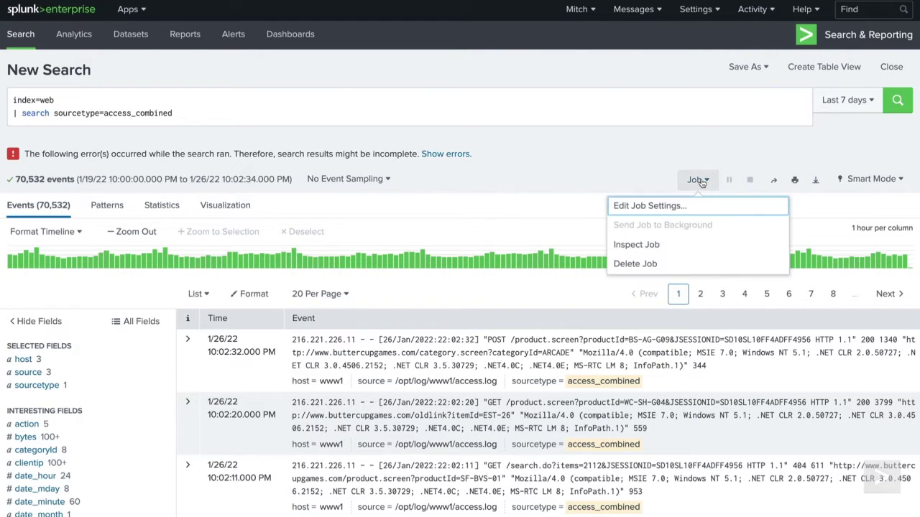
click(700, 245)
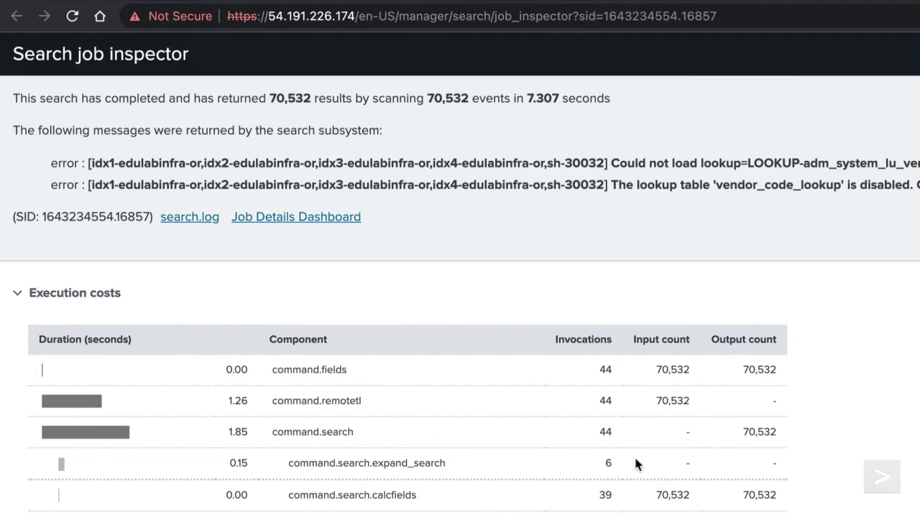
click(194, 223)
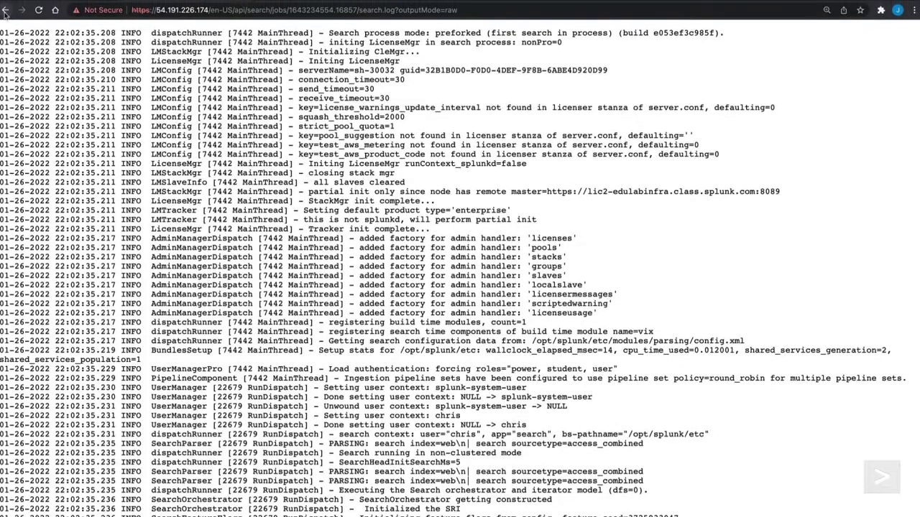
click(5, 10)
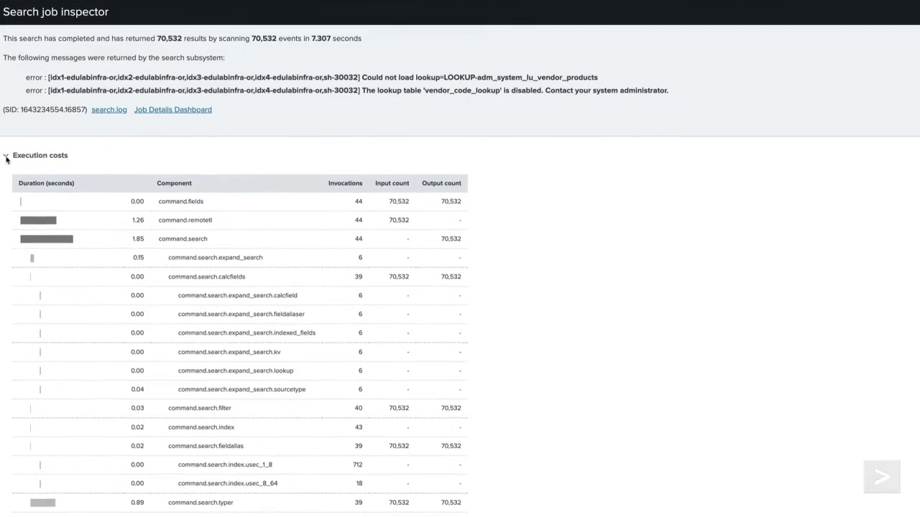
click(6, 155)
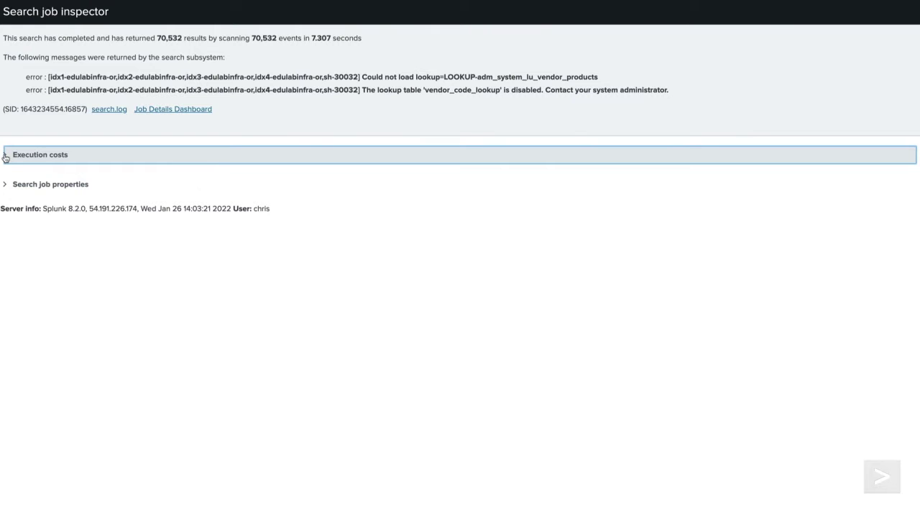
click(6, 156)
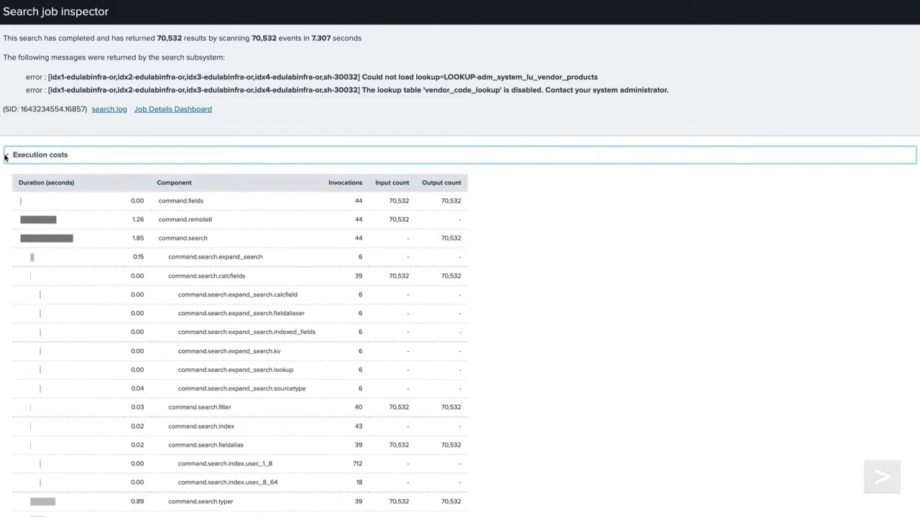
scroll(5, 157, down, 2)
scroll(5, 157, down, 1)
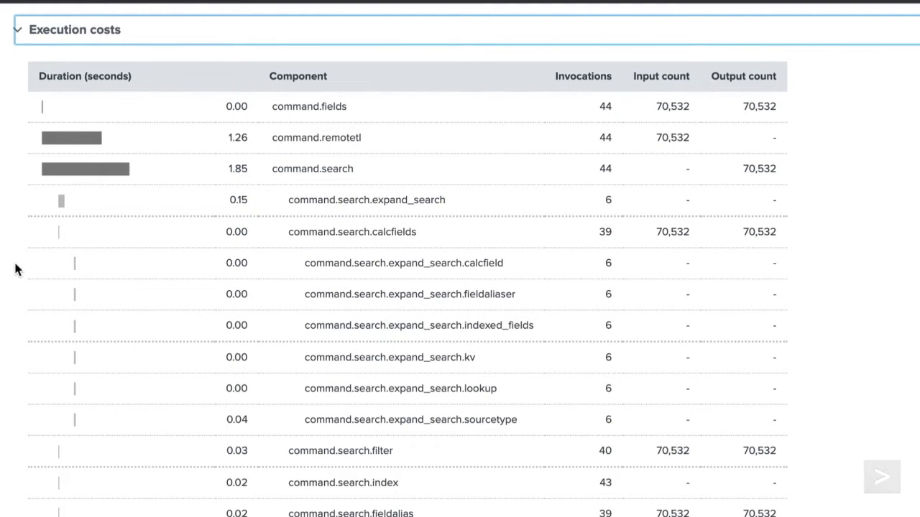
scroll(15, 269, down, 10)
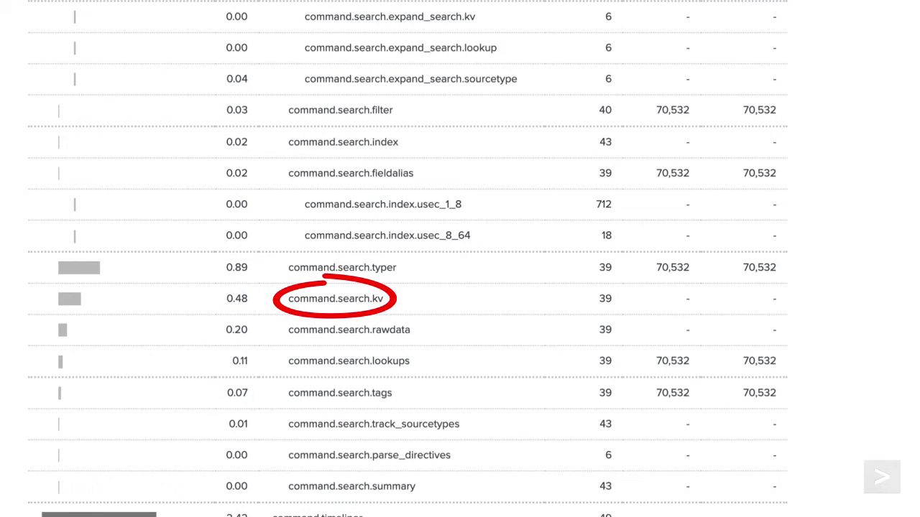
Close the Search job inspector to return to the 70,532-event search results
scroll(14, 16, up, 3)
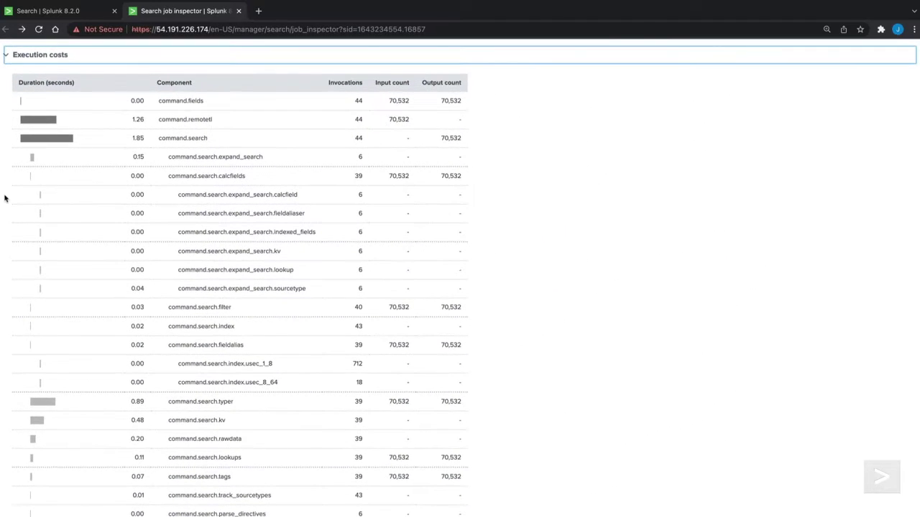
click(238, 10)
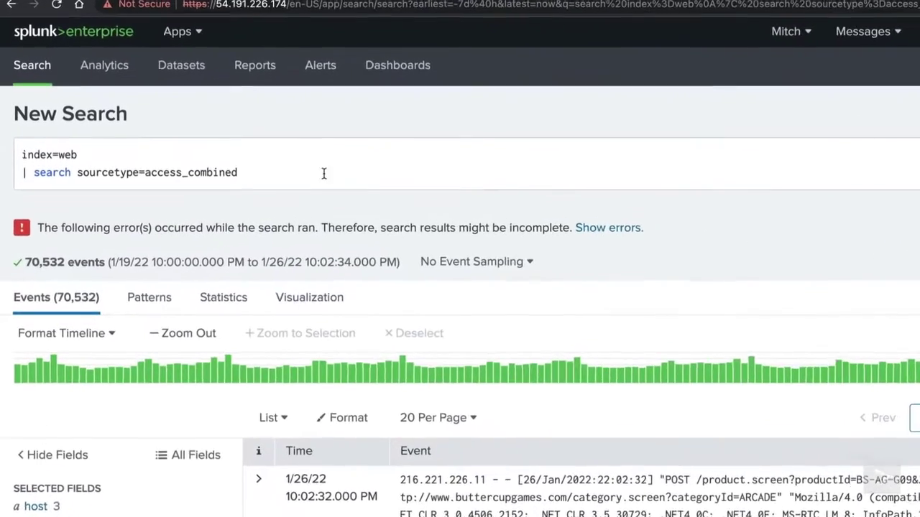
Append '| fields action status' on a new query line and rerun, giving 70,545 events
key(shift+Return)
text(| field)
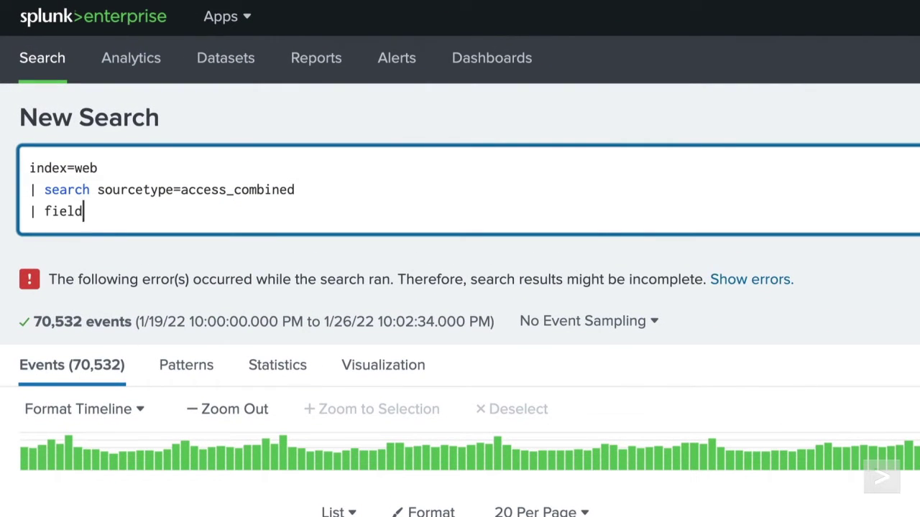
text(s action status)
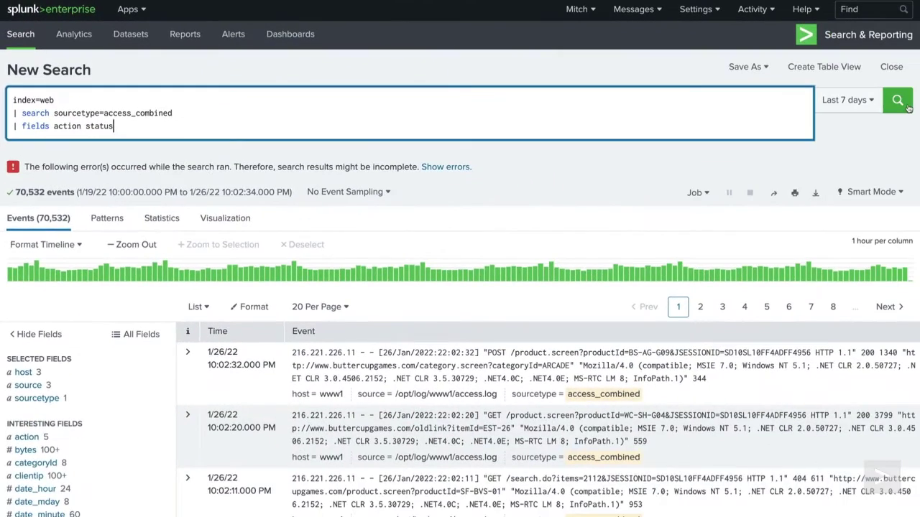
click(907, 107)
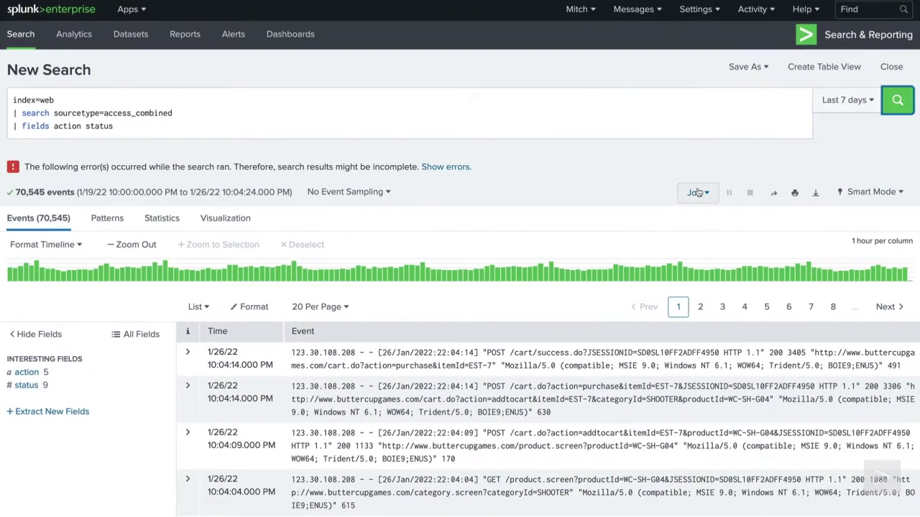
click(697, 193)
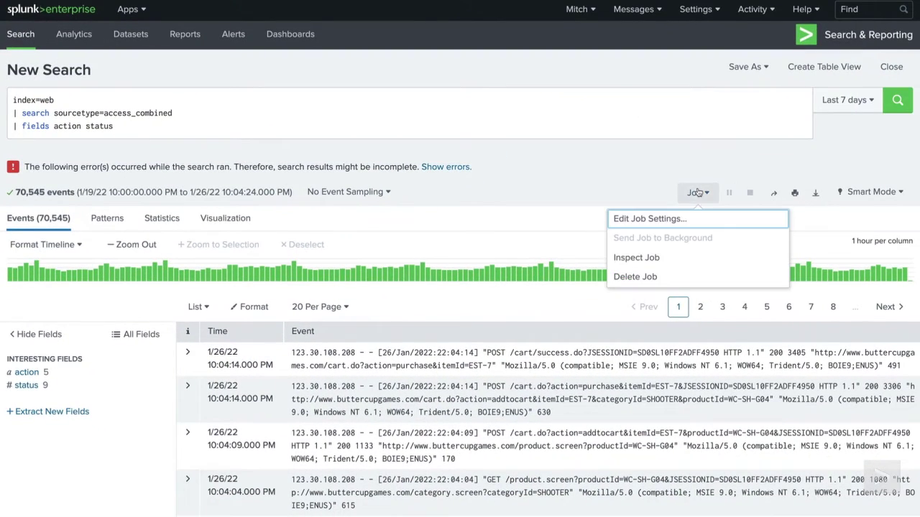
click(641, 258)
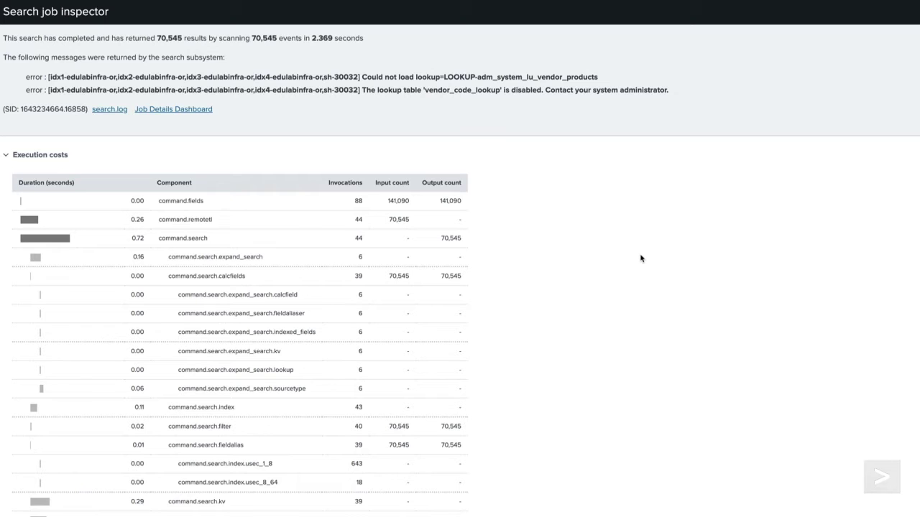
scroll(641, 258, down, 4)
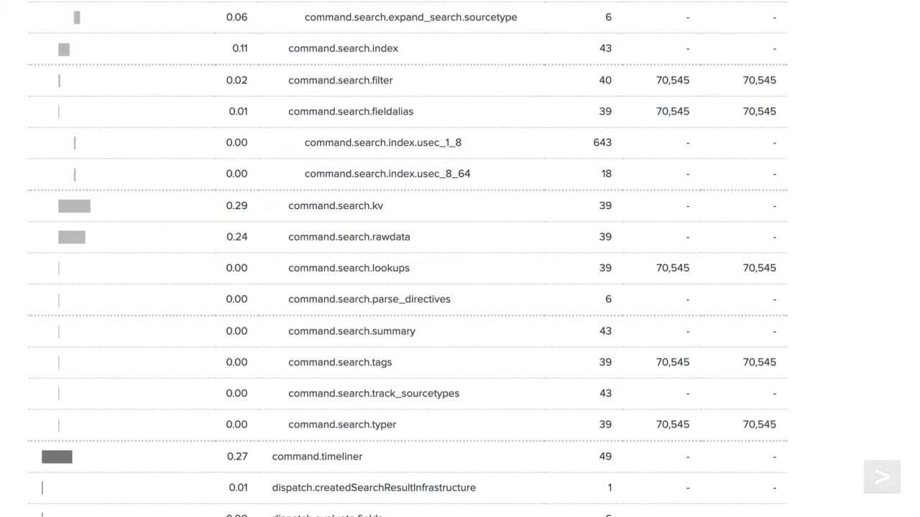
scroll(407, 259, down, 10)
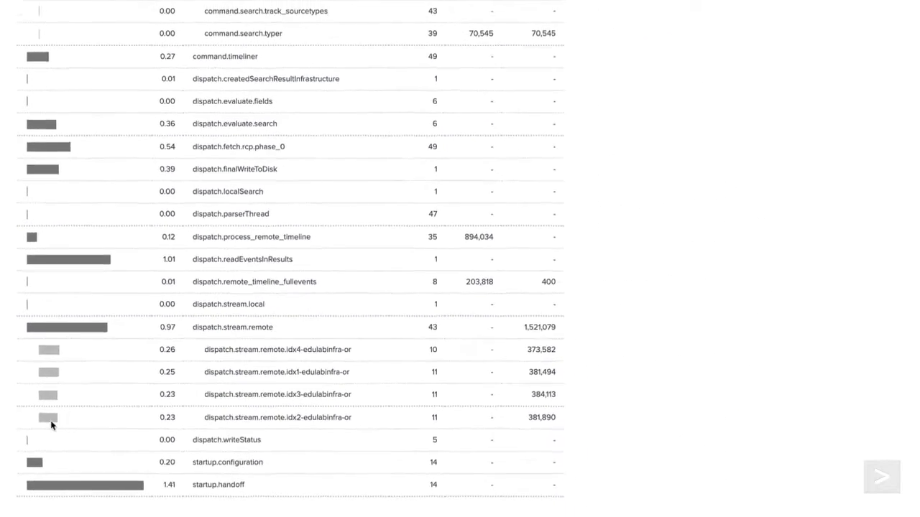
click(7, 476)
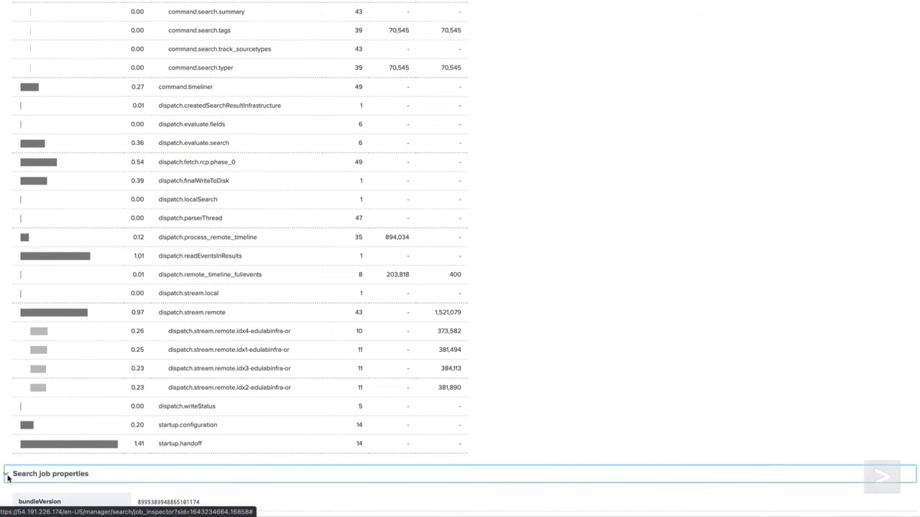
Scroll through the job properties to review diskUsage, event counts and optimizedSearch
scroll(8, 479, down, 4)
scroll(8, 479, down, 6)
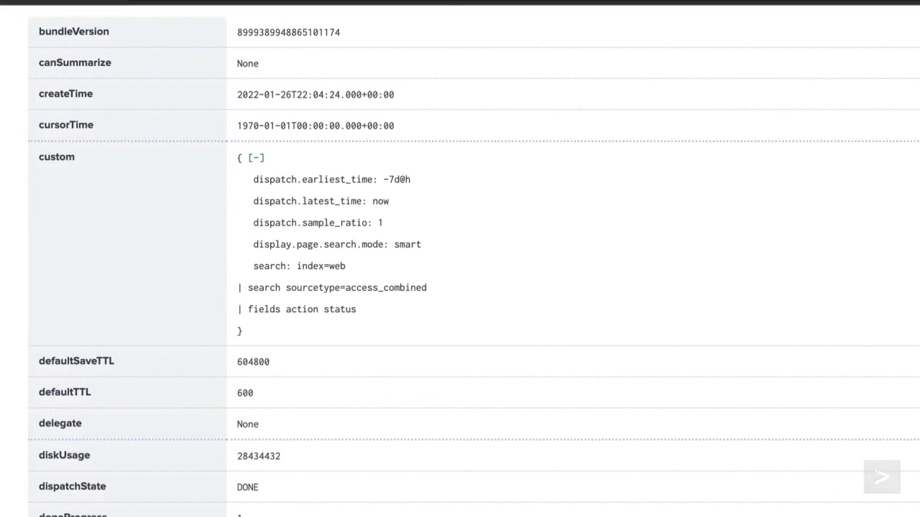
scroll(460, 258, down, 10)
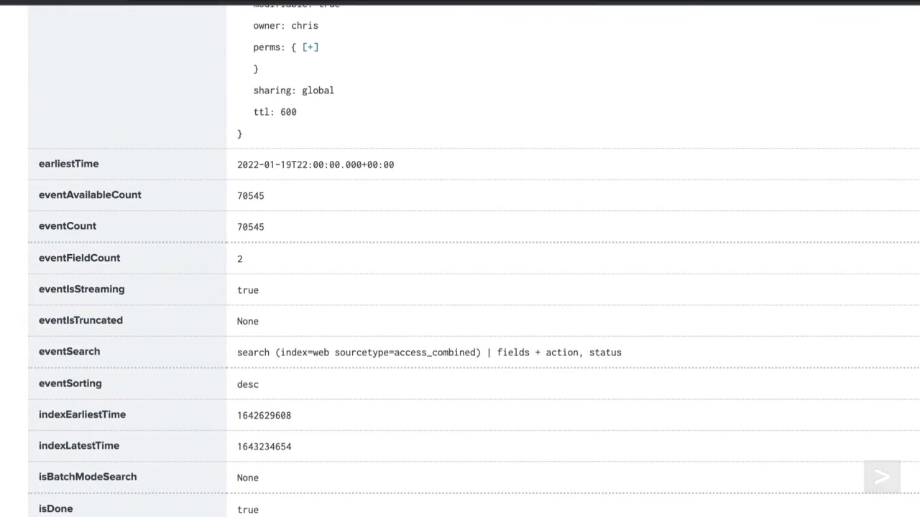
scroll(460, 259, down, 7)
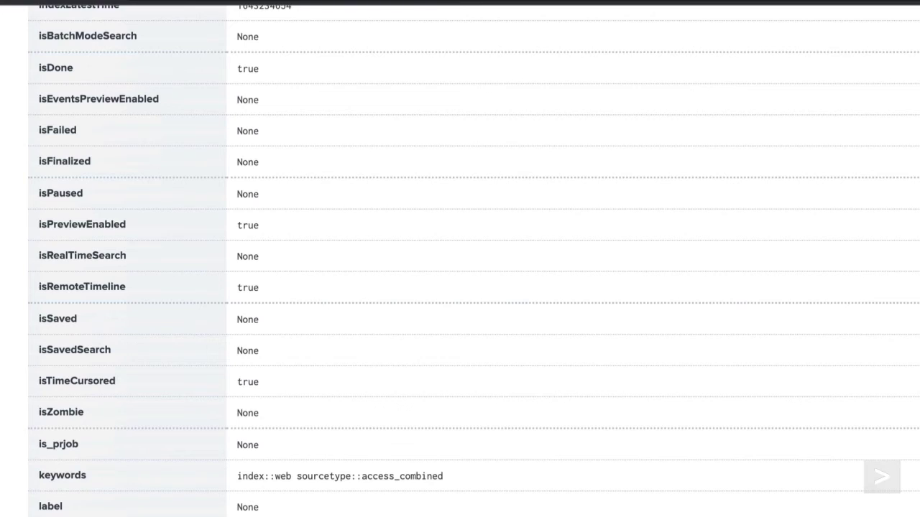
scroll(20, 454, down, 20)
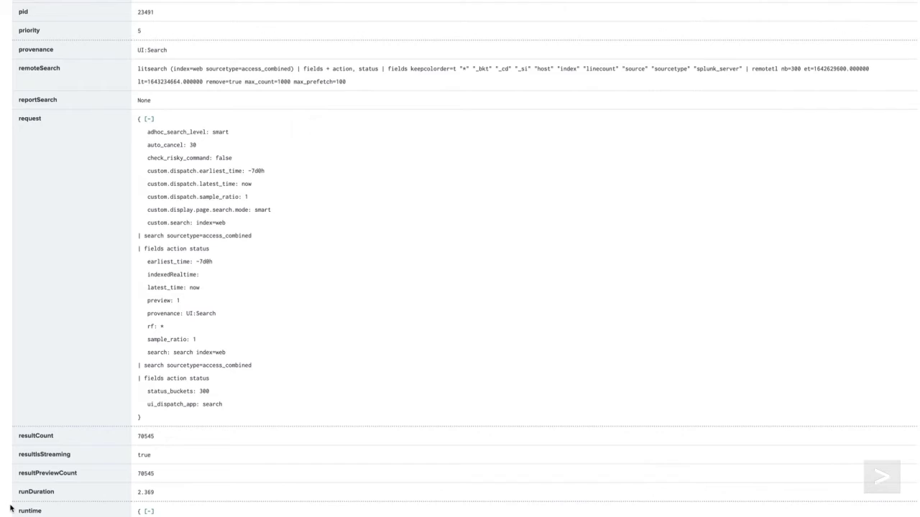
scroll(10, 507, up, 5)
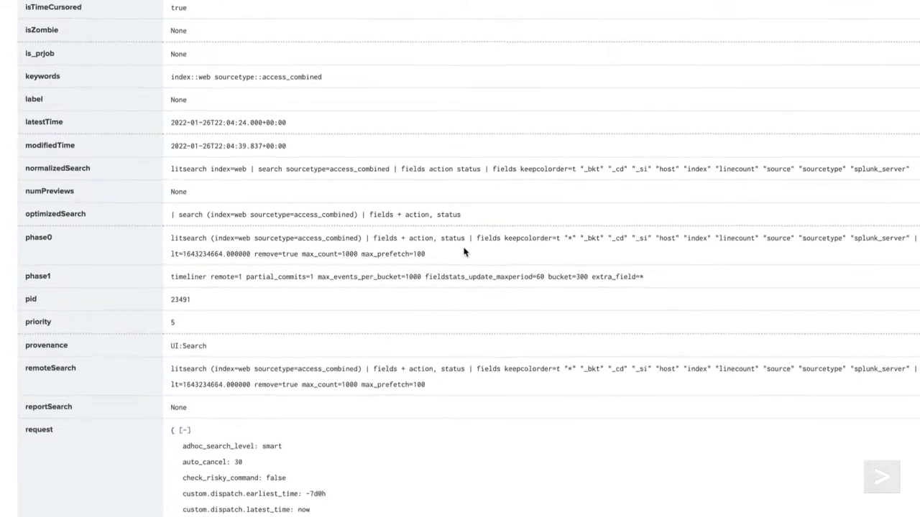
Select the whole optimizedSearch value '(index=web sourcetype=access_combined) | fields + action, status'
drag(468, 212, 409, 218)
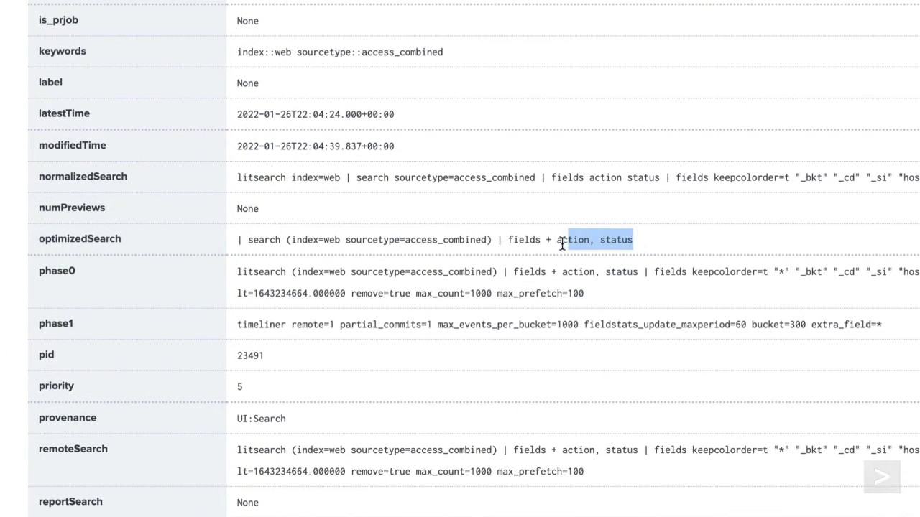
drag(562, 245, 285, 240)
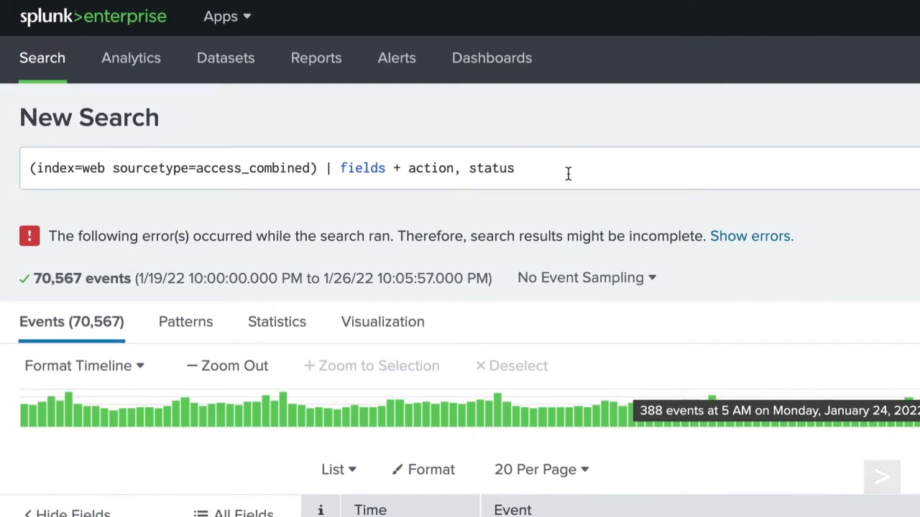
Remove ' | fields + action, status' from the query and rerun the search
click(568, 173)
key(BackSpace)
key(BackSpace)
key(BackSpace)
key(BackSpace)
key(BackSpace)
key(BackSpace)
key(BackSpace)
key(BackSpace)
key(BackSpace)
key(BackSpace)
key(BackSpace)
key(BackSpace)
key(BackSpace)
key(BackSpace)
key(BackSpace)
key(BackSpace)
key(BackSpace)
key(BackSpace)
key(BackSpace)
key(BackSpace)
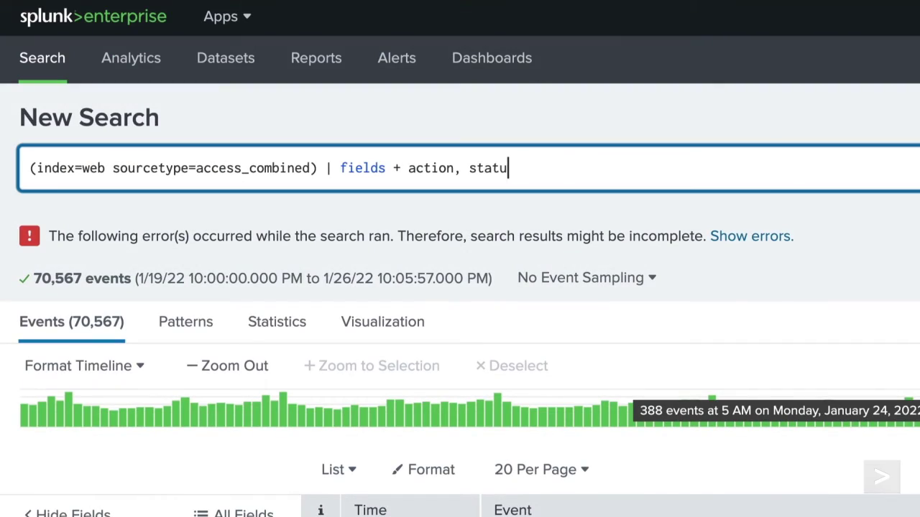
click(28, 168)
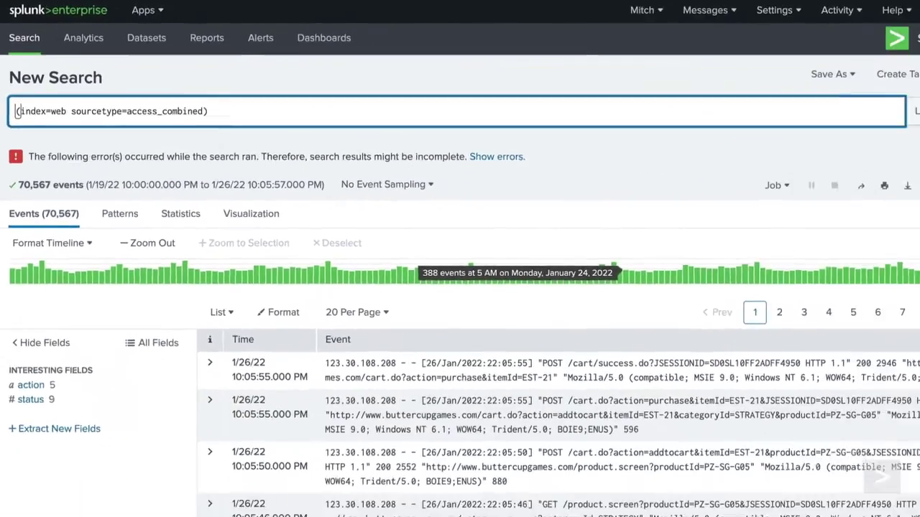
click(897, 99)
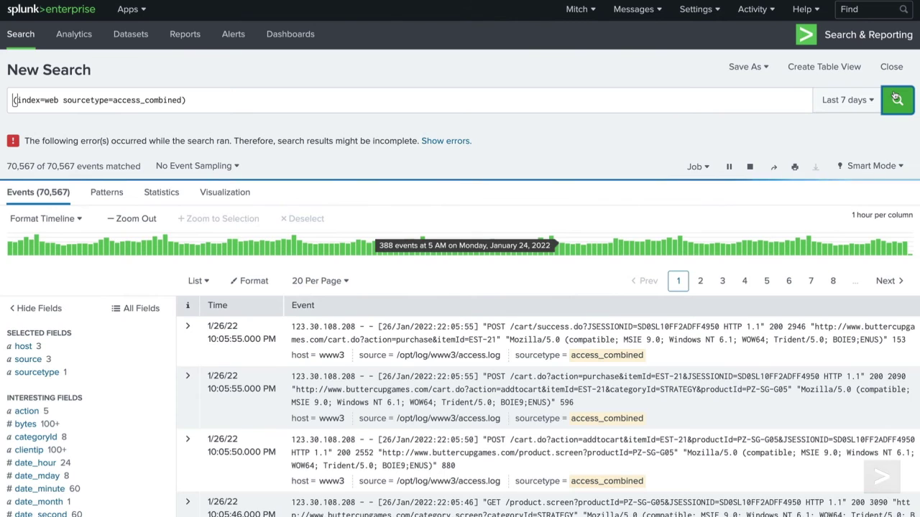
Inspect the new job's properties: diskUsage 52490240, resultCount 70567, runDuration 6.32
click(696, 167)
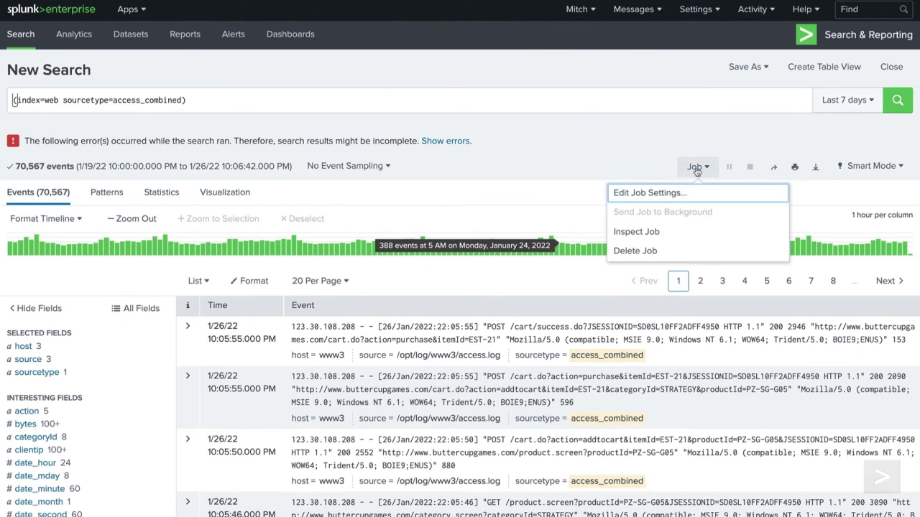
click(685, 234)
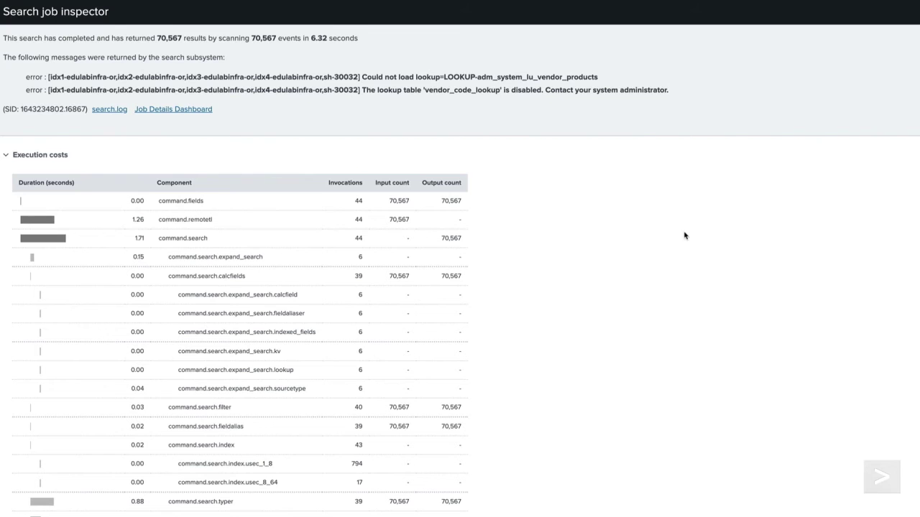
click(6, 155)
click(6, 184)
scroll(6, 179, down, 5)
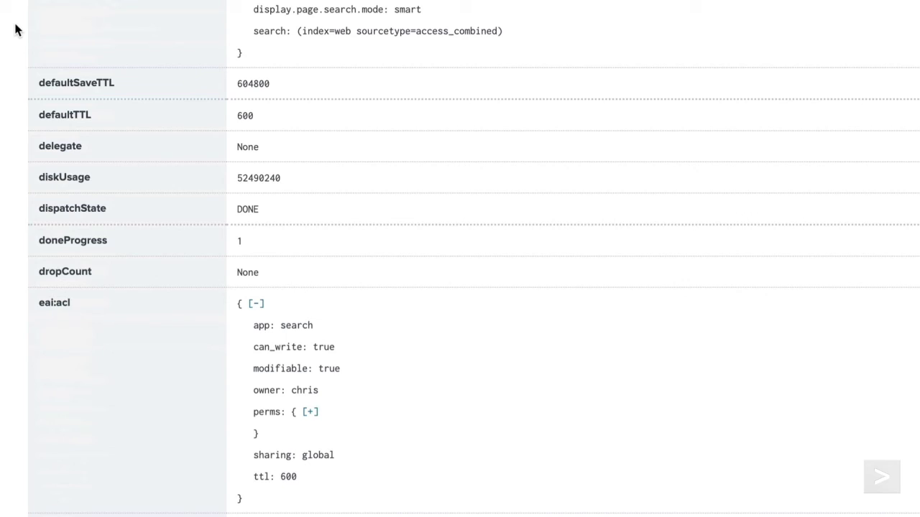
scroll(14, 29, down, 20)
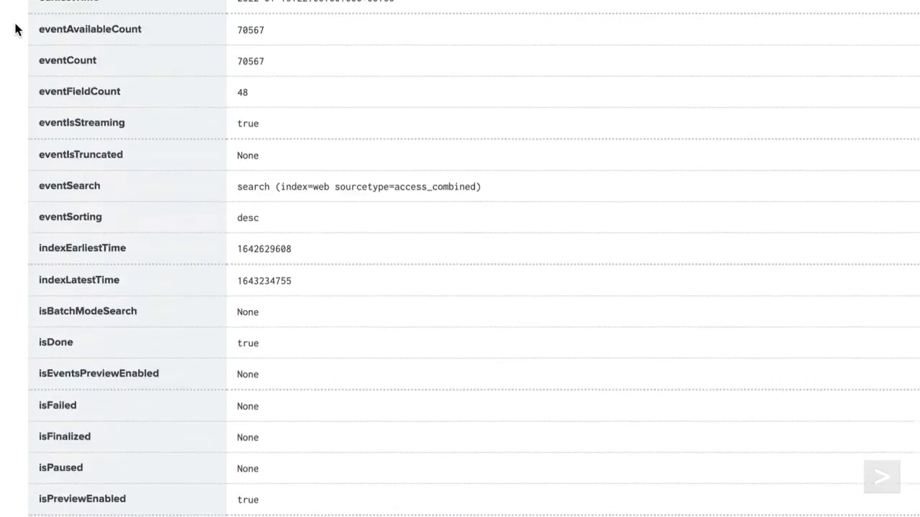
scroll(14, 29, down, 20)
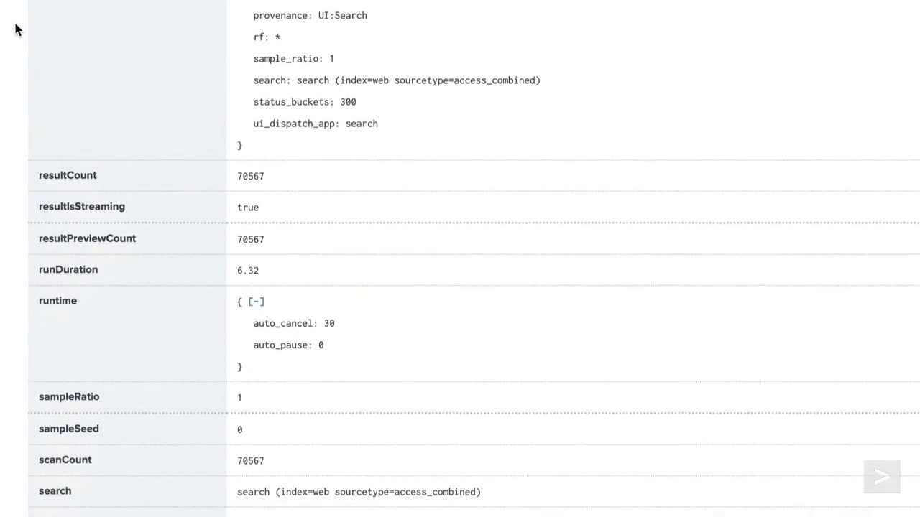